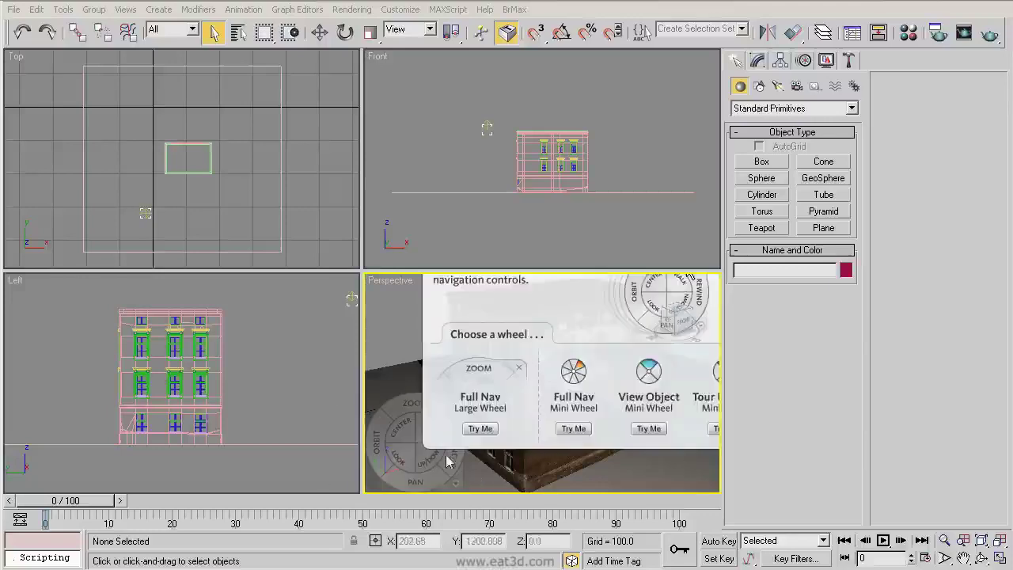
mouse_move(453, 461)
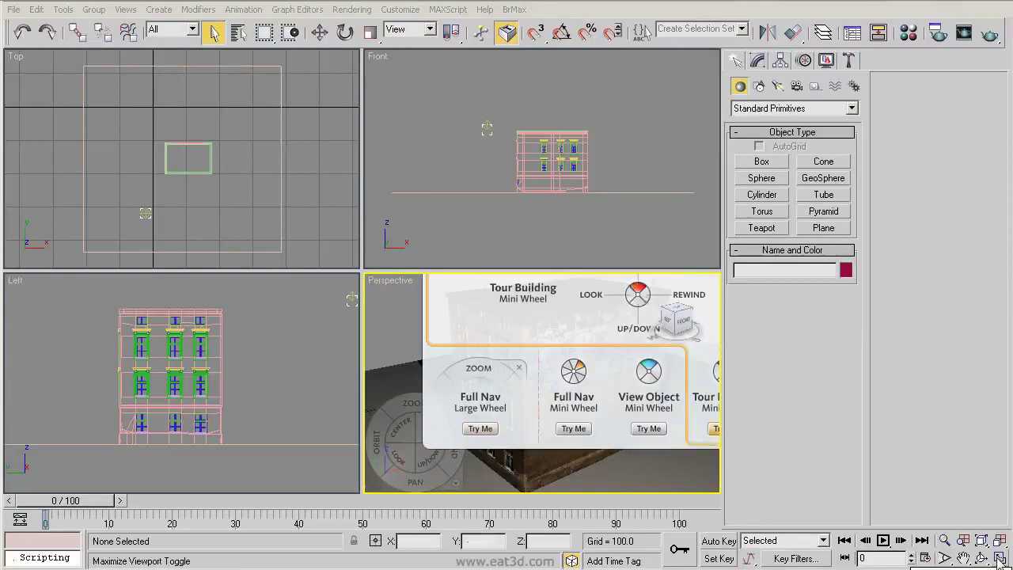
Maximize the Perspective viewport and browse the New to 3D and Familiar with 3D wheel pages
left_click(1000, 559)
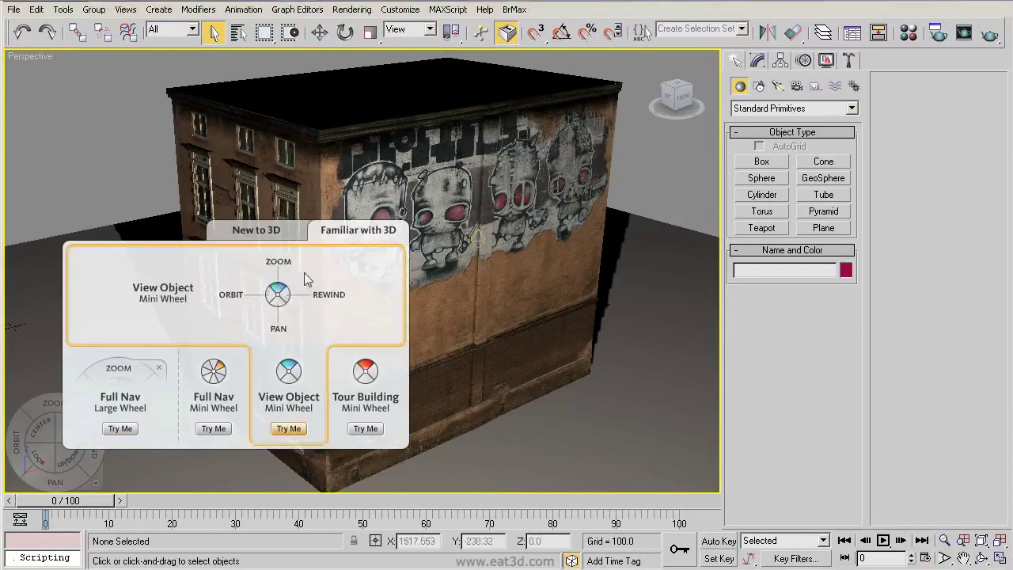
left_click(258, 234)
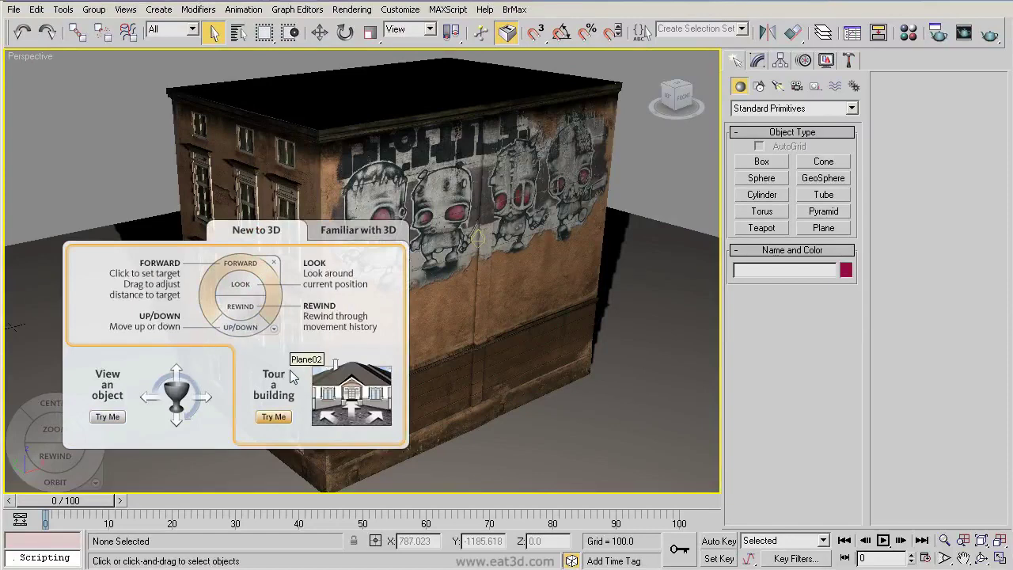
left_click(352, 237)
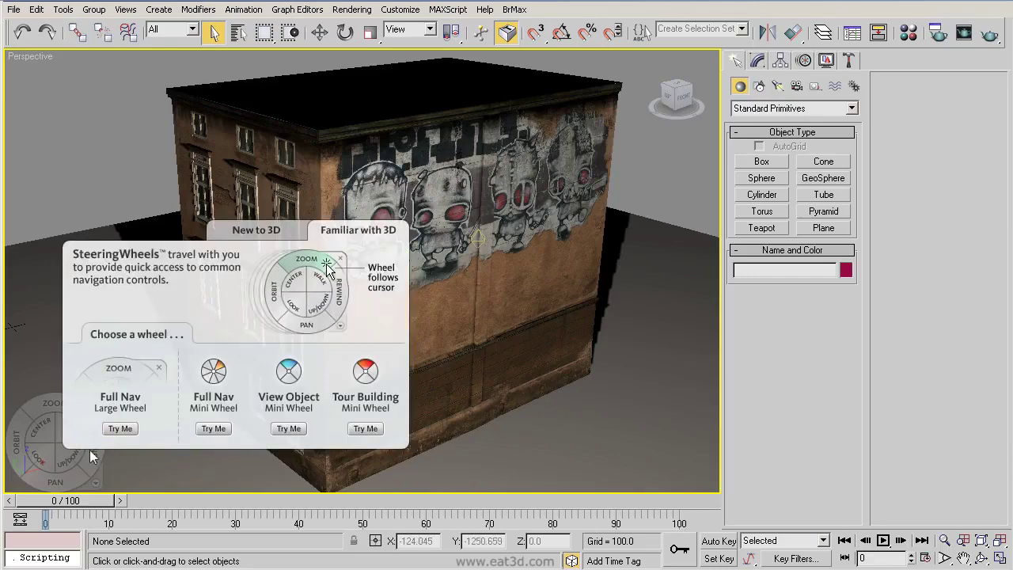
mouse_move(140, 357)
Launch the Full Navigation Large Wheel and zoom, orbit, then rewind the building view
left_click(120, 429)
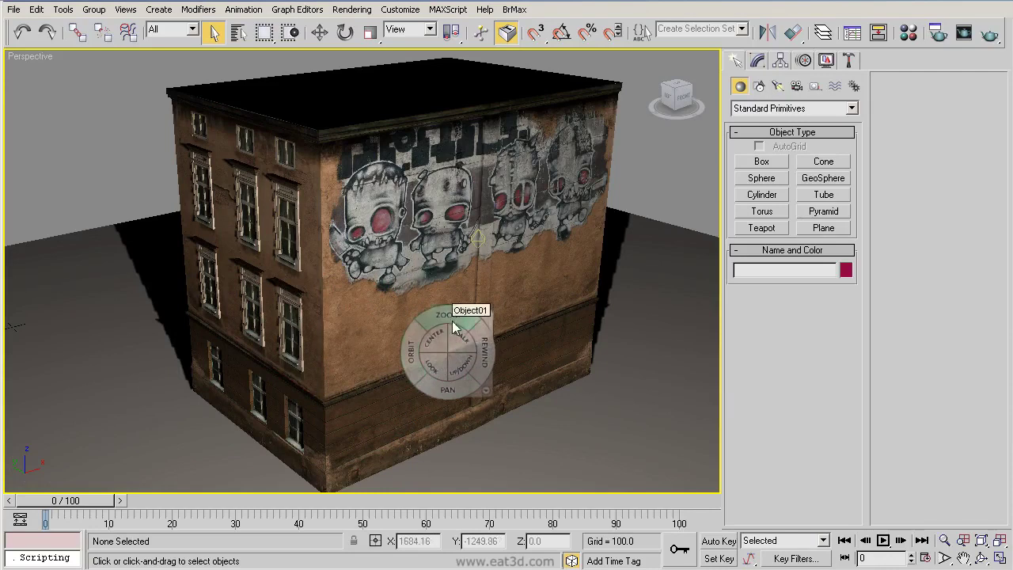
mouse_move(455, 326)
left_mouse_down()
mouse_move(463, 297)
mouse_move(458, 342)
mouse_move(473, 305)
mouse_move(456, 339)
left_mouse_up()
left_click_drag(269, 181, 331, 207)
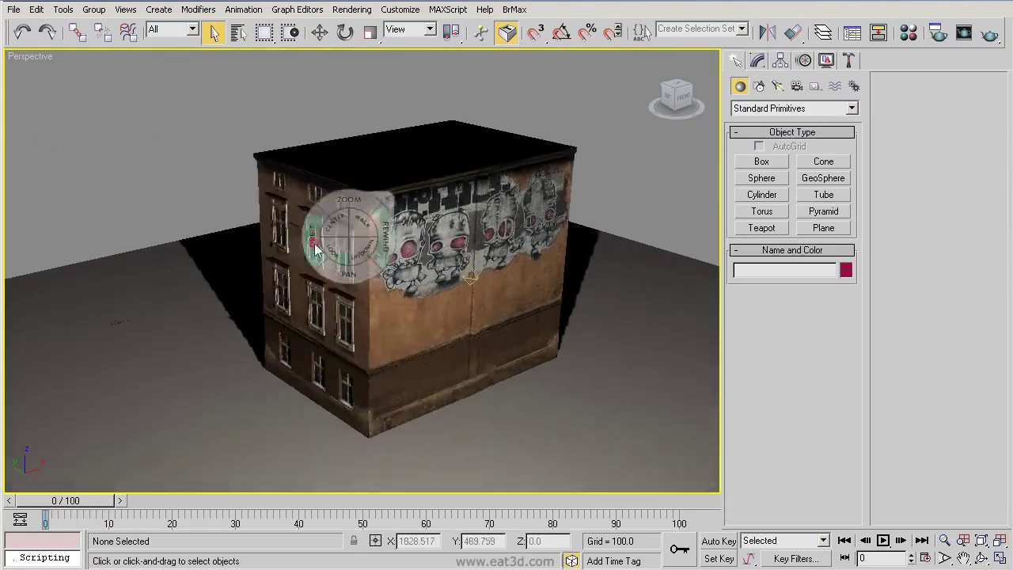
left_click_drag(315, 249, 328, 273)
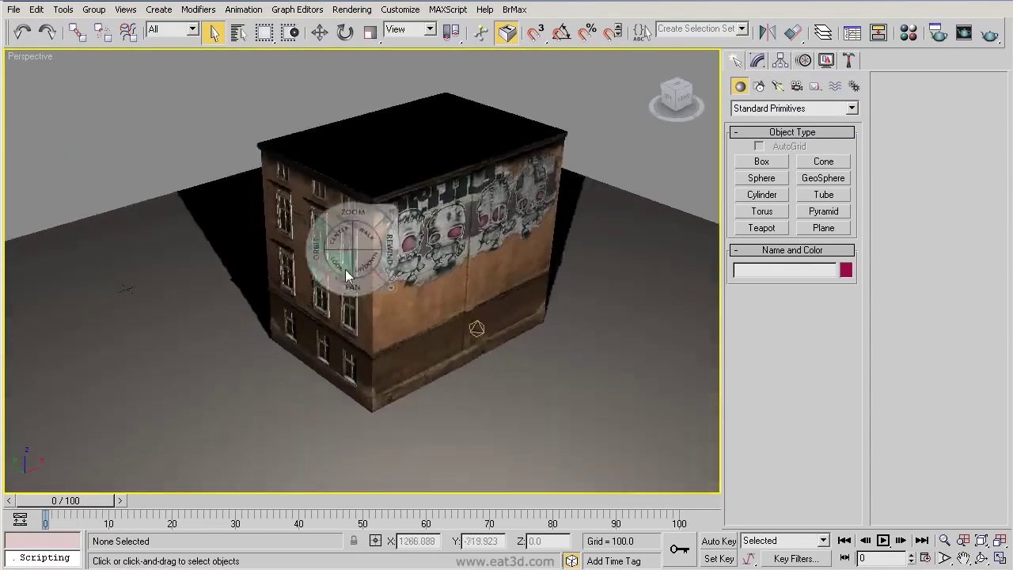
left_click_drag(393, 243, 392, 273)
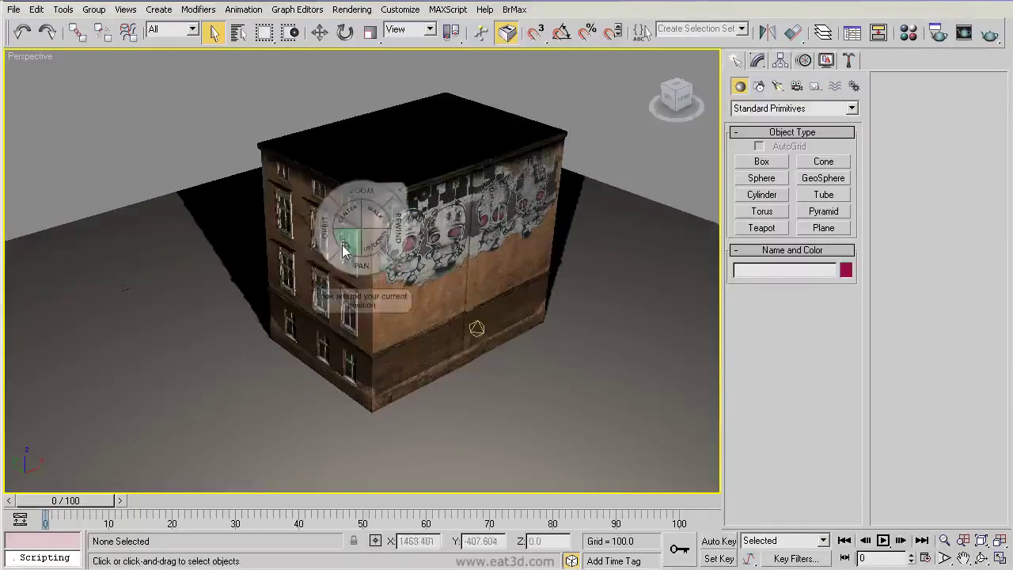
Look around, walk toward the building's corner, and pan across it with the wheel
left_click_drag(342, 250, 345, 252)
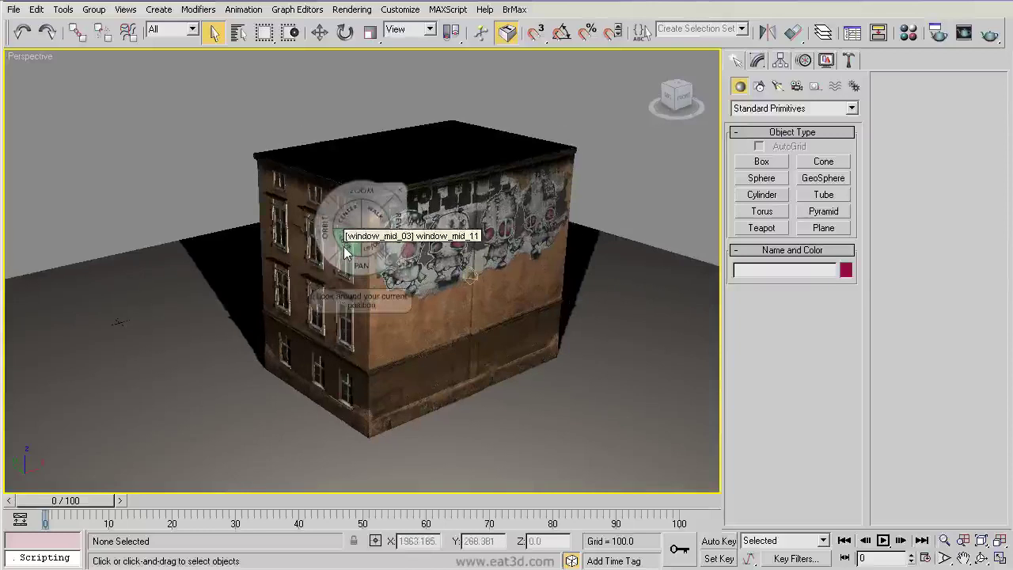
scroll(344, 252, "up", 4)
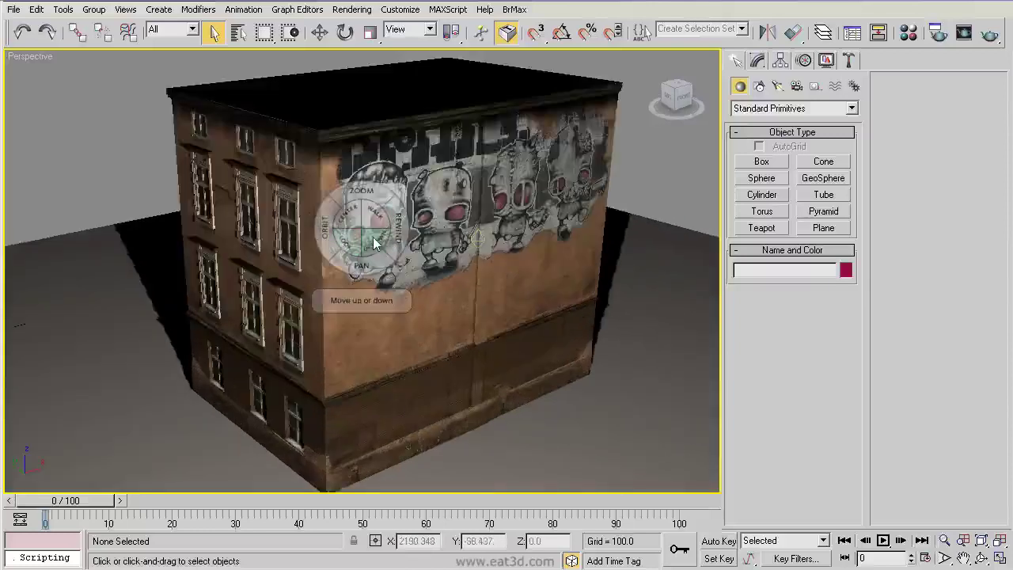
left_click_drag(374, 226, 450, 202)
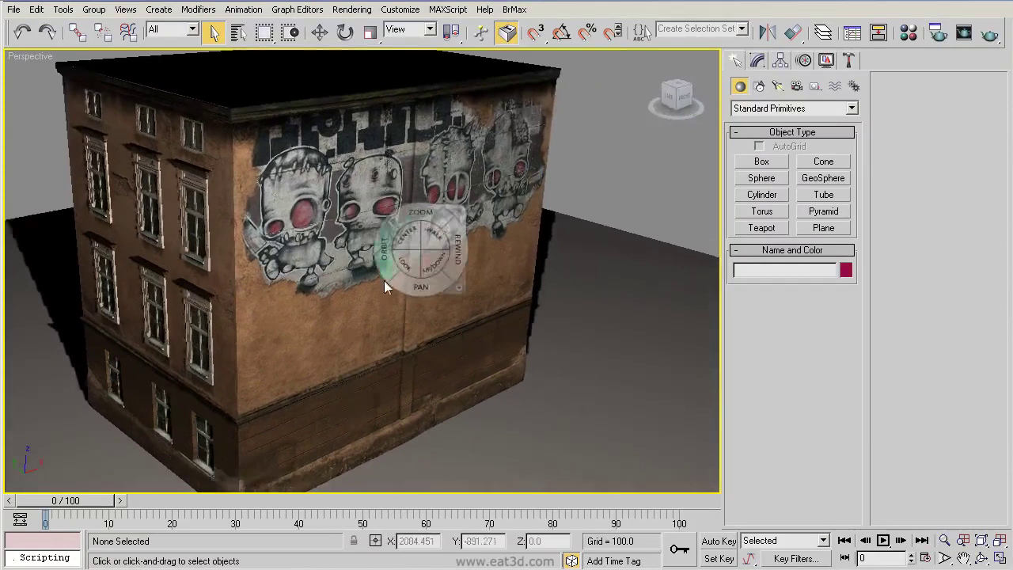
left_click_drag(384, 280, 418, 237)
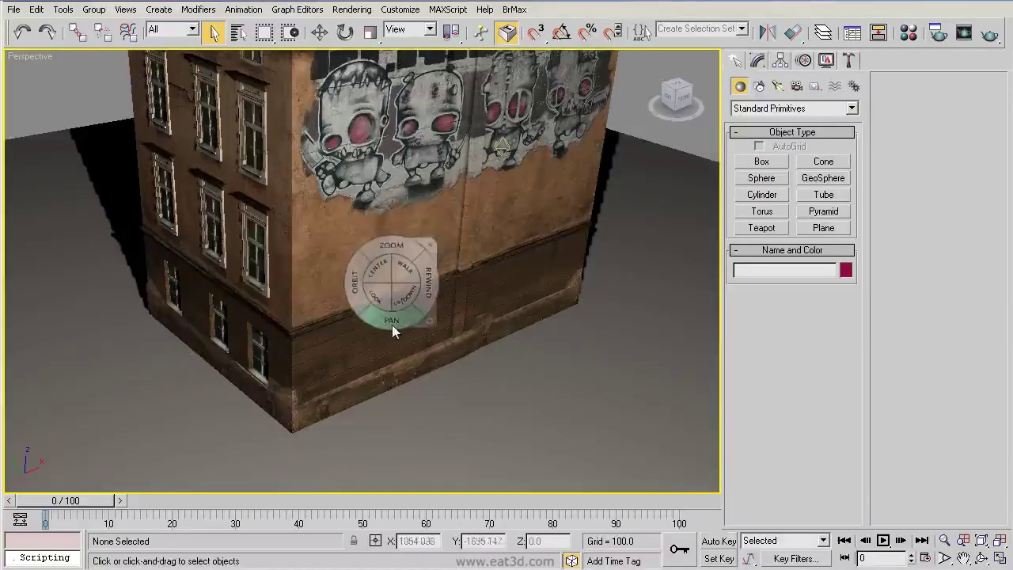
mouse_move(392, 325)
left_mouse_down()
mouse_move(391, 346)
mouse_move(498, 296)
mouse_move(382, 351)
mouse_move(326, 340)
mouse_move(406, 366)
mouse_move(408, 336)
left_mouse_up()
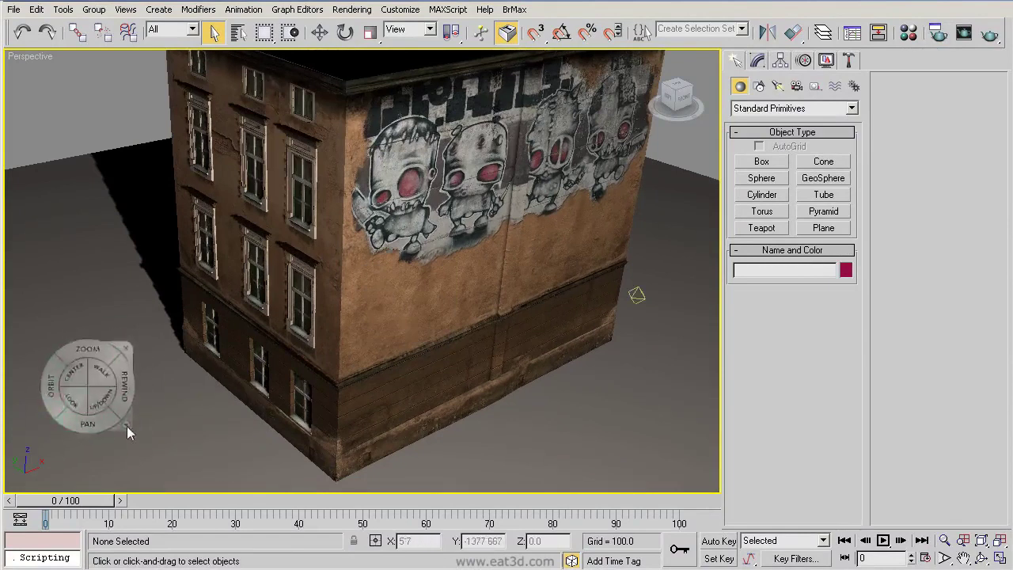
Switch to the Mini View Object Wheel and zoom onto the building's lower floors
left_click(127, 427)
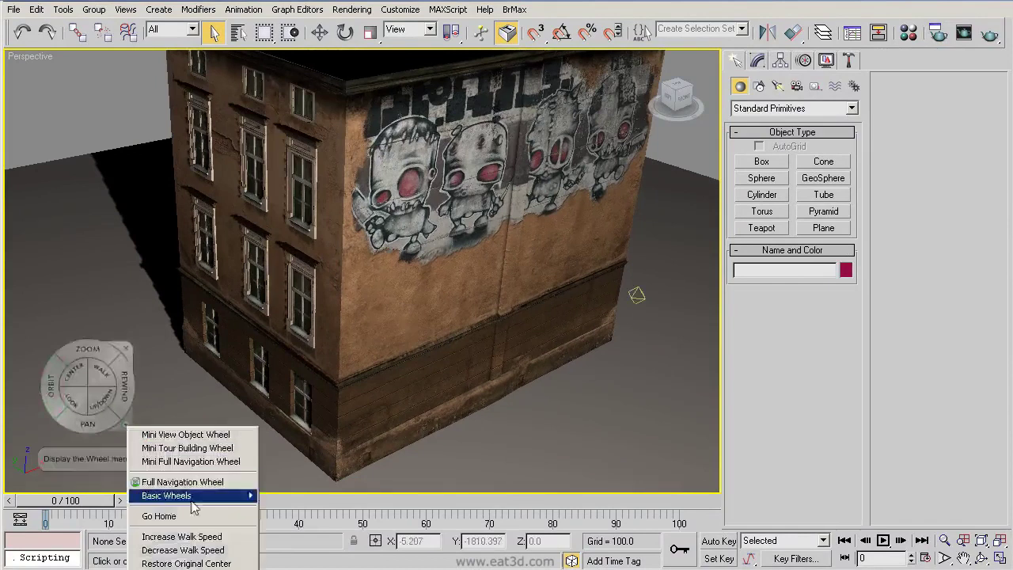
left_click(183, 439)
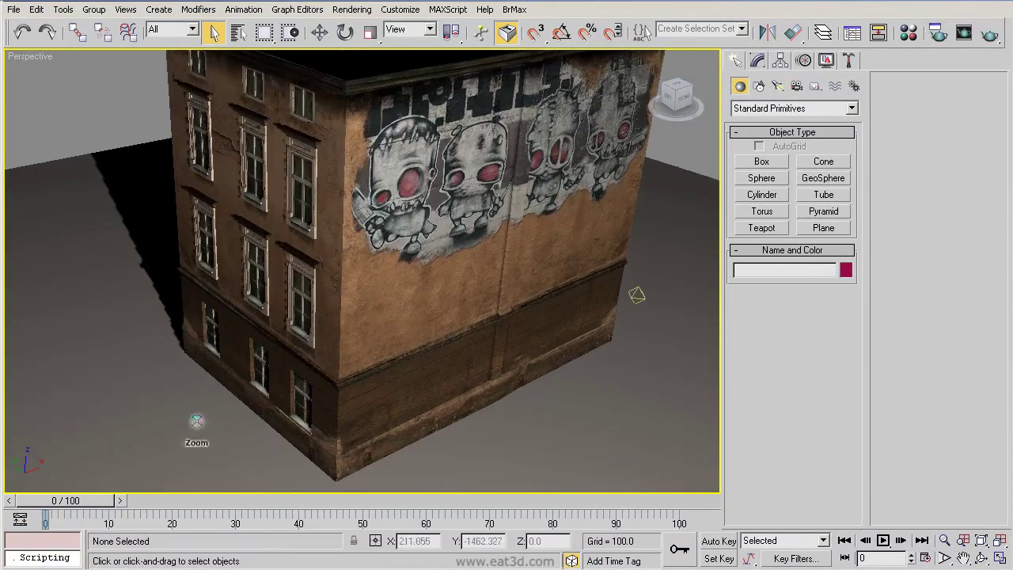
left_click_drag(196, 421, 163, 464)
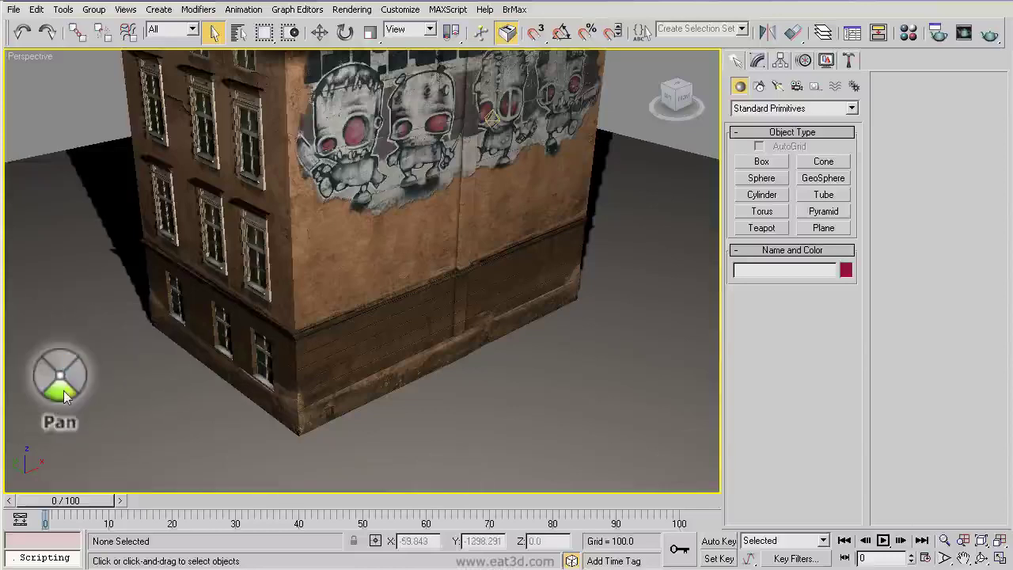
Dismiss the wheel, then orbit, zoom and pan to frame the whole building from above
key("Escape")
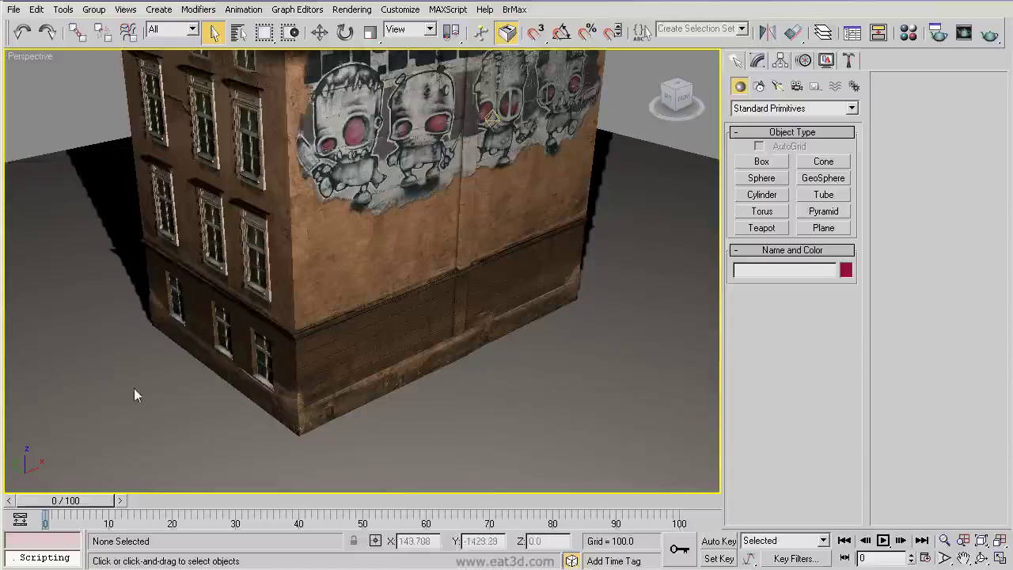
middle_click_drag(154, 312, 84, 437, "alt")
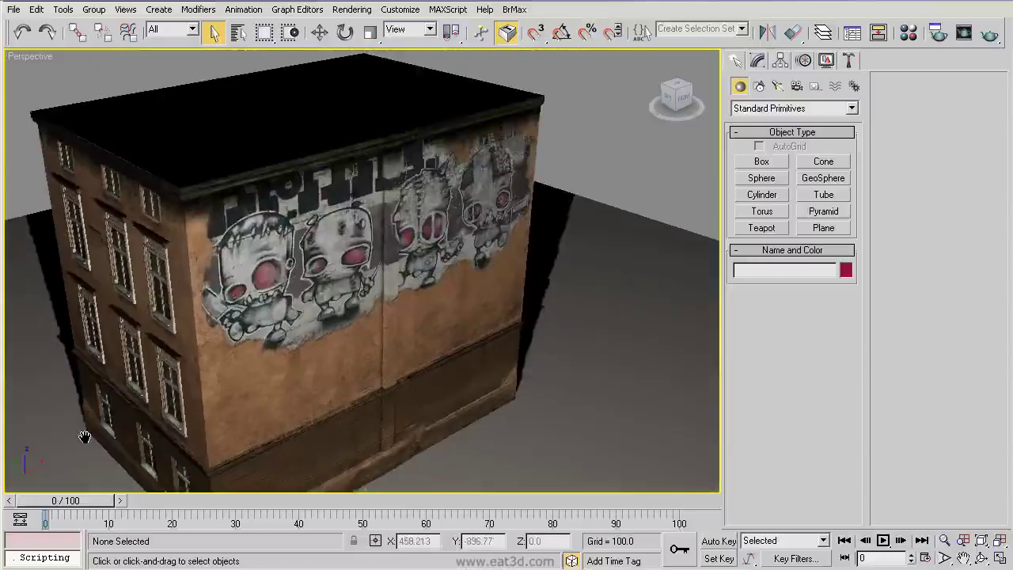
scroll(135, 343, "down", 8)
scroll(154, 297, "up", 5)
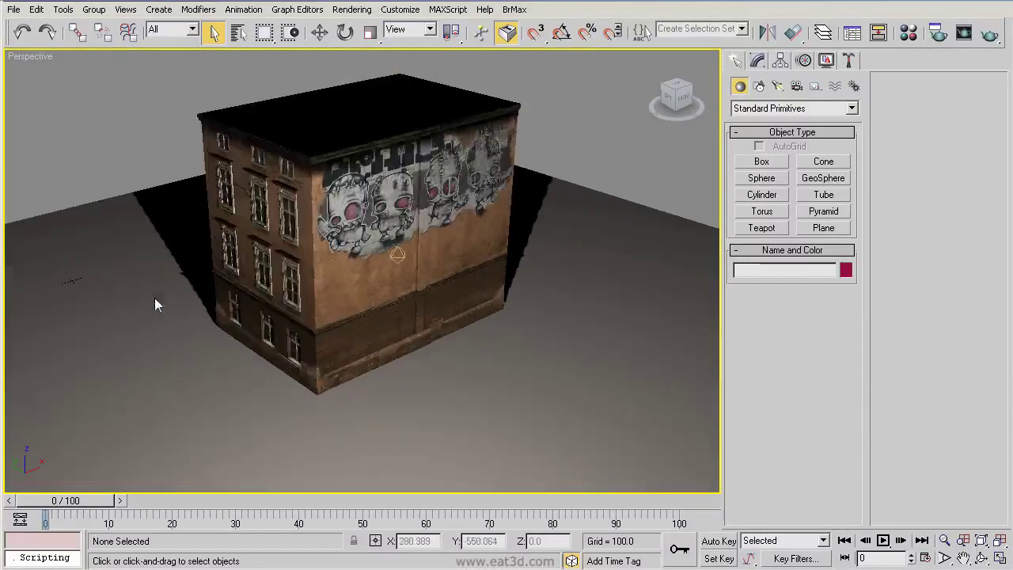
middle_click_drag(169, 274, 201, 245, "alt")
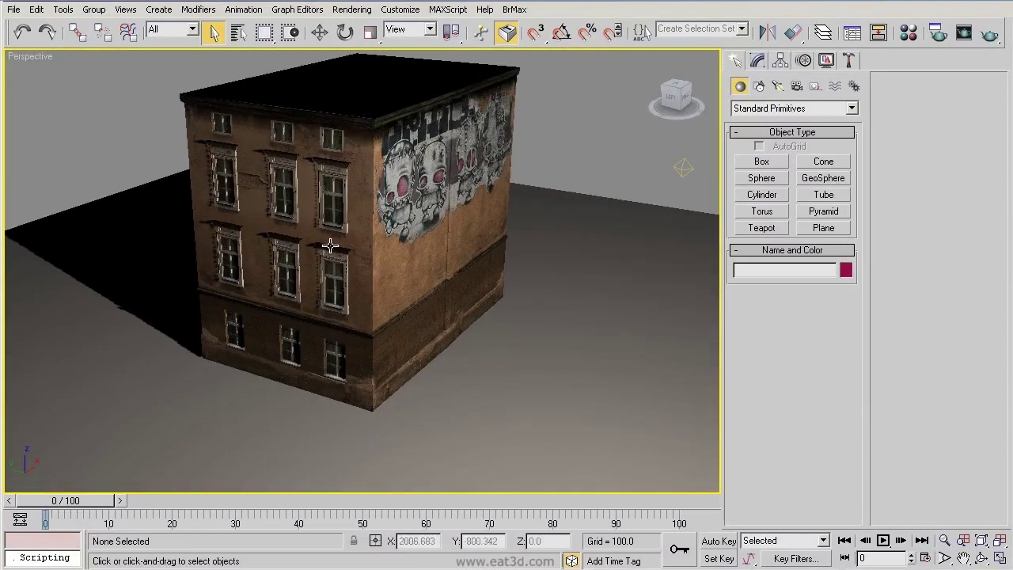
middle_click_drag(450, 198, 466, 241)
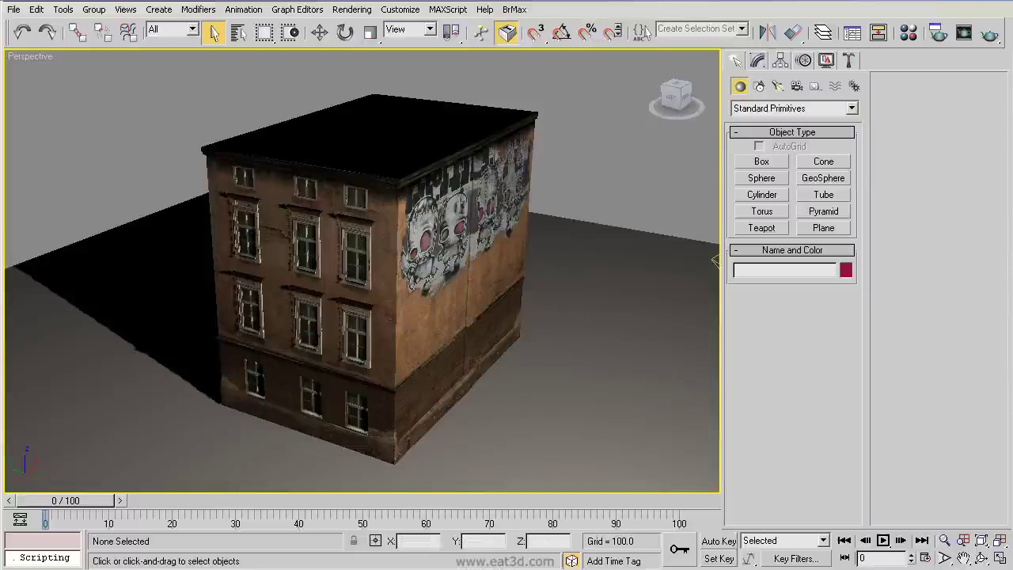
Open the stdplugs folder inside the 3ds Max x64 install directory in Explorer
key("alt+Tab")
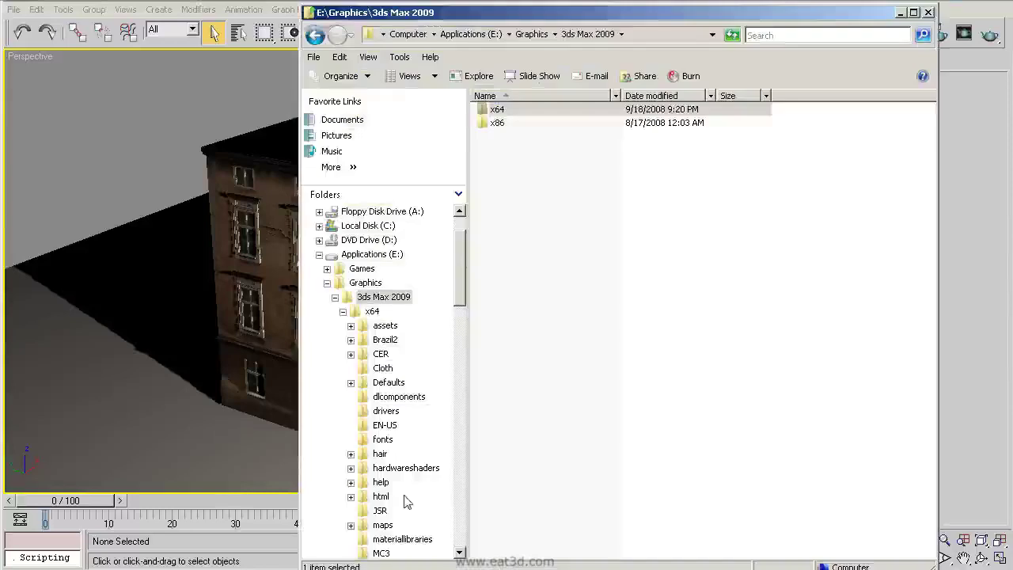
left_click(498, 110)
double_click(499, 110)
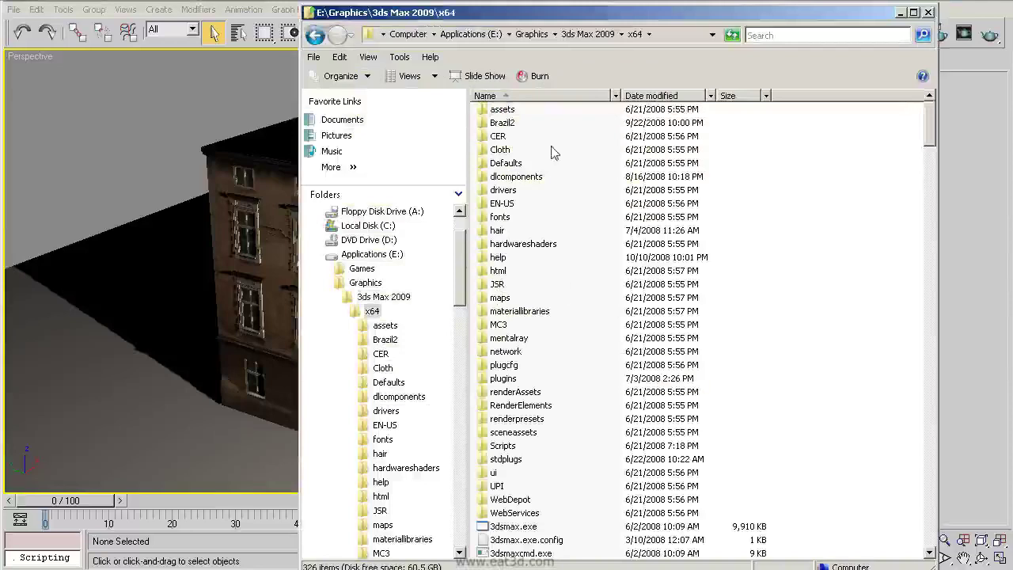
scroll(577, 341, "down", 2)
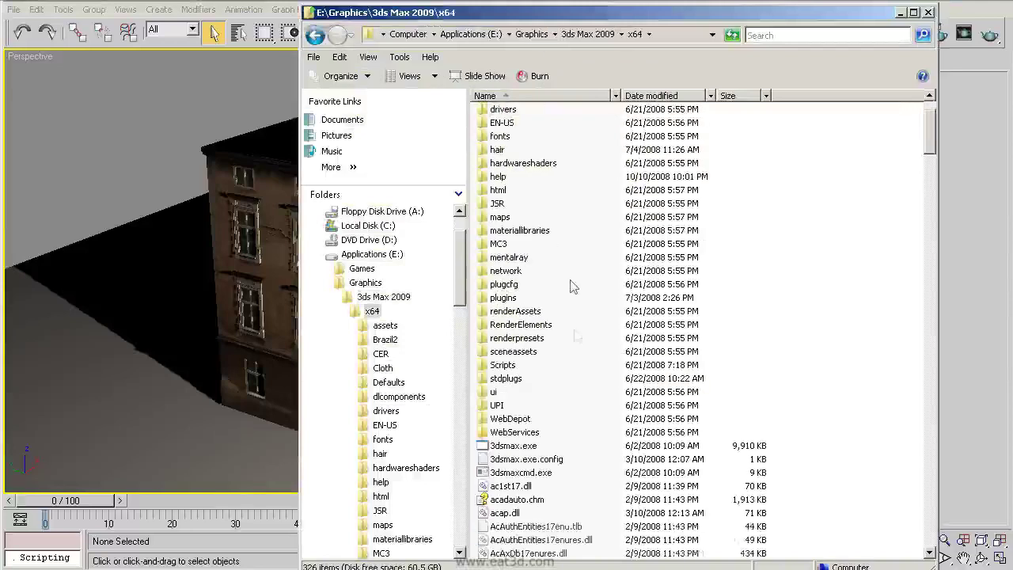
double_click(501, 379)
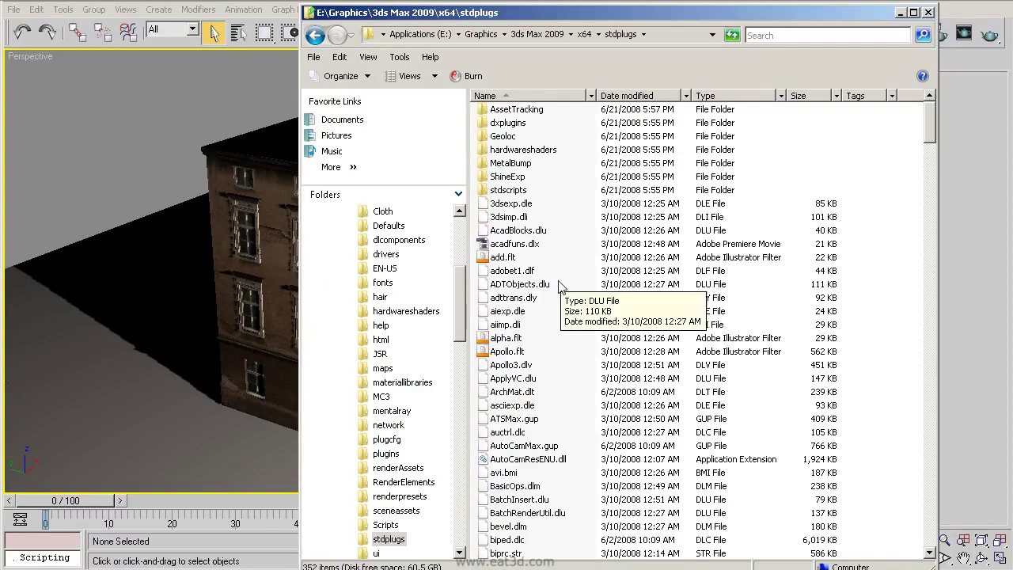
Rename AutoCamMax.gup to AutoCamMax.gup.bak, confirm the extension change, and close Explorer
left_click(556, 447)
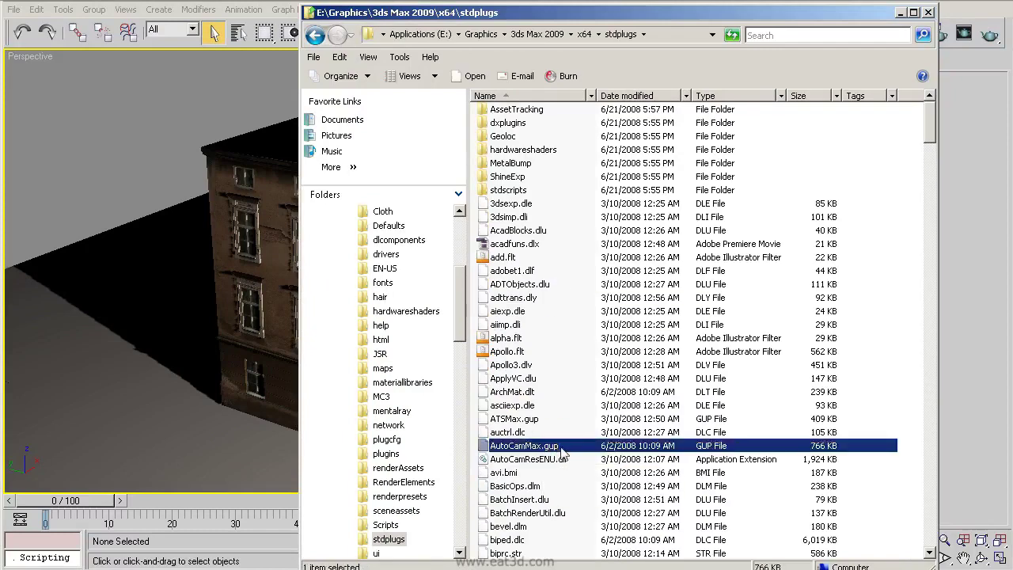
left_click(561, 447)
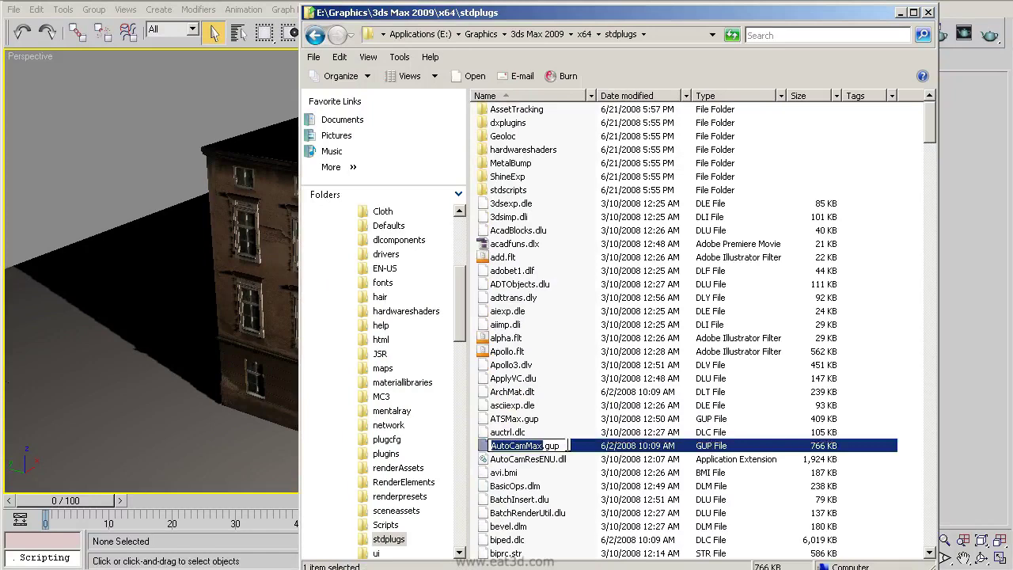
right_click(543, 453)
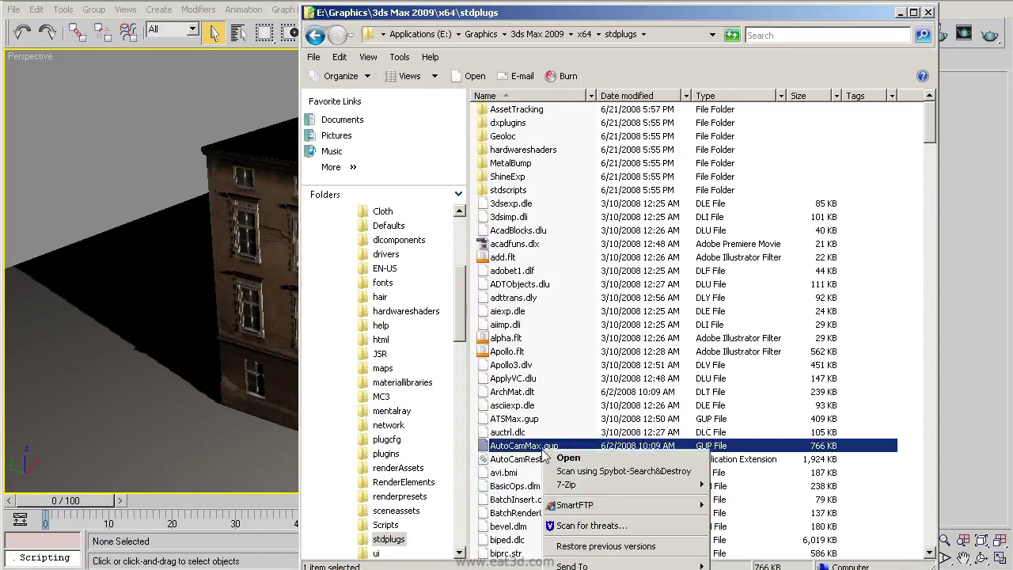
key("m")
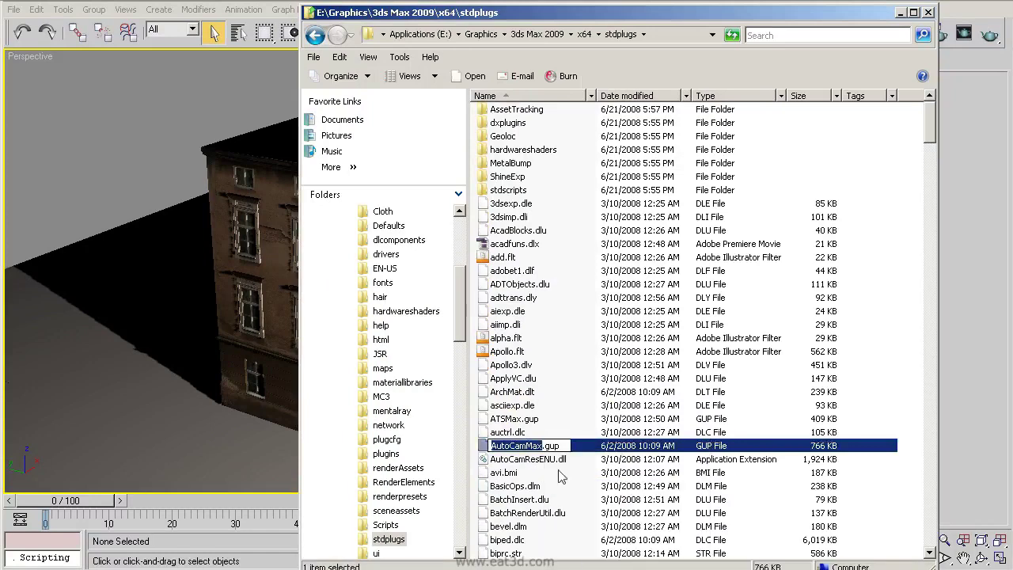
key("End")
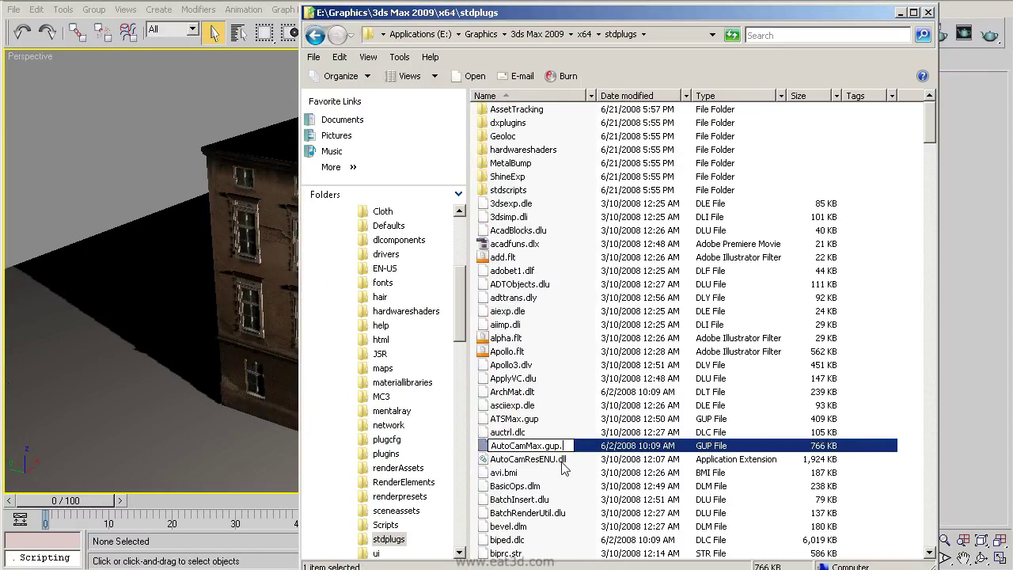
type(".bak")
key("Return")
left_click(570, 326)
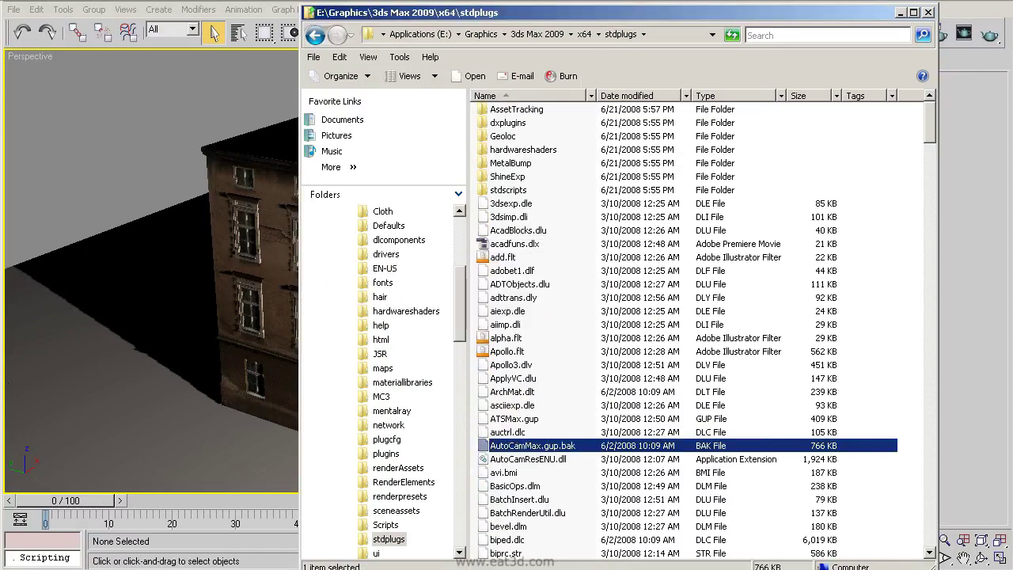
key("alt+F4")
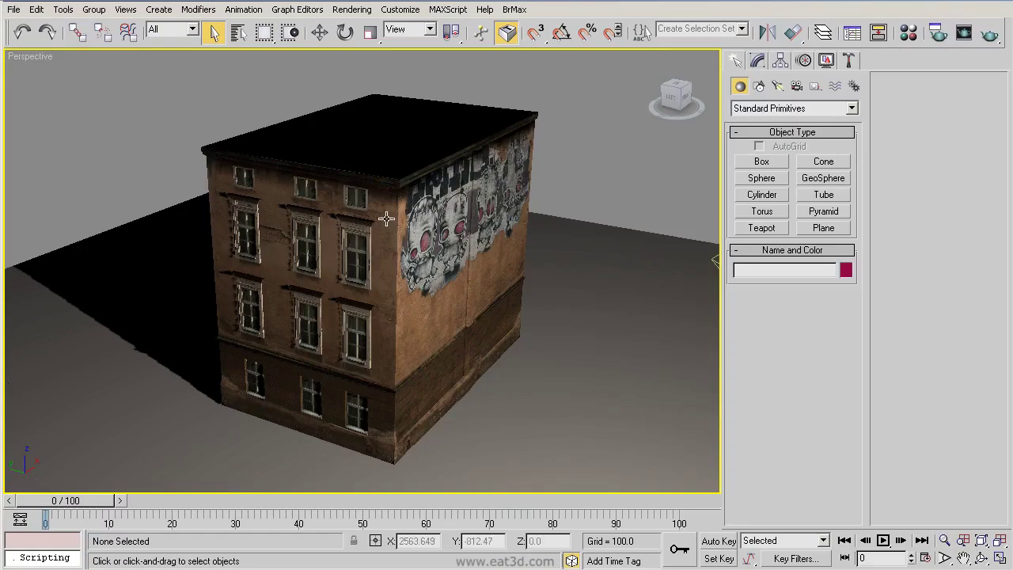